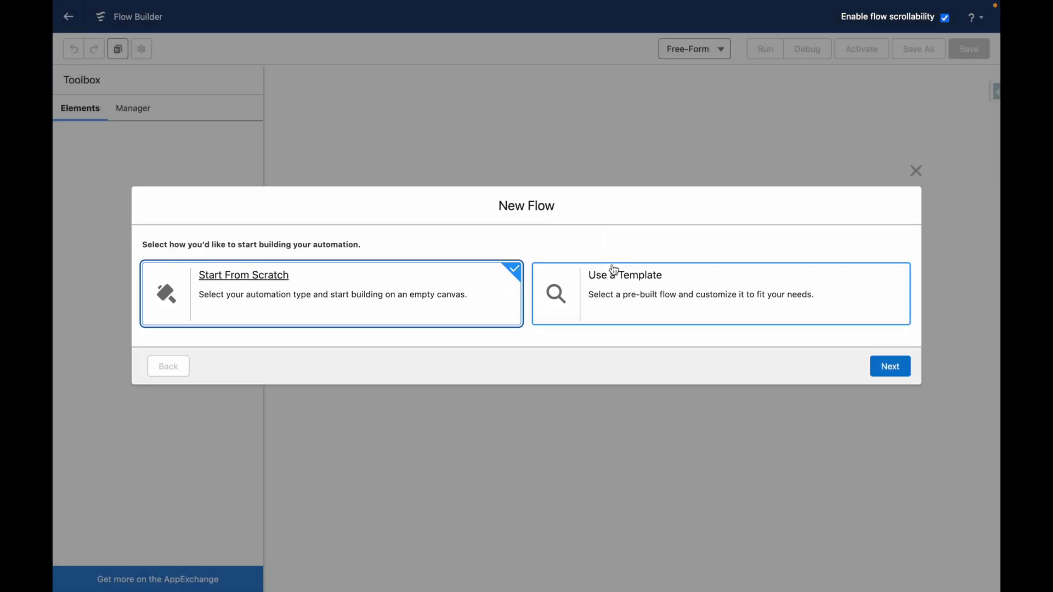
Choose Start From Scratch in the New Flow dialog instead of a template
left_click(890, 367)
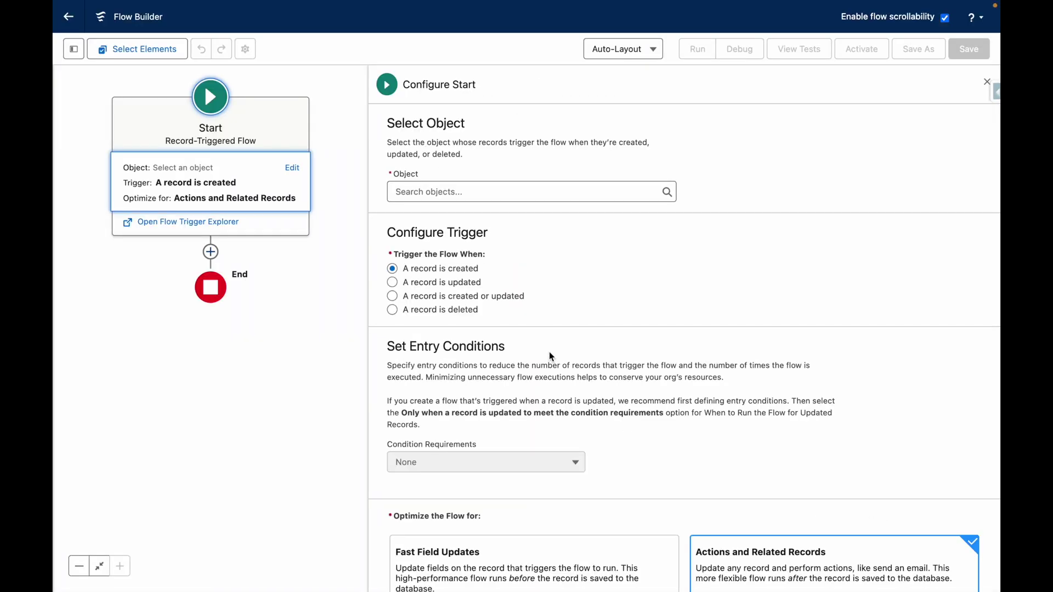
Insert a Create Records element directly below the record-triggered flow's Start
left_click(210, 252)
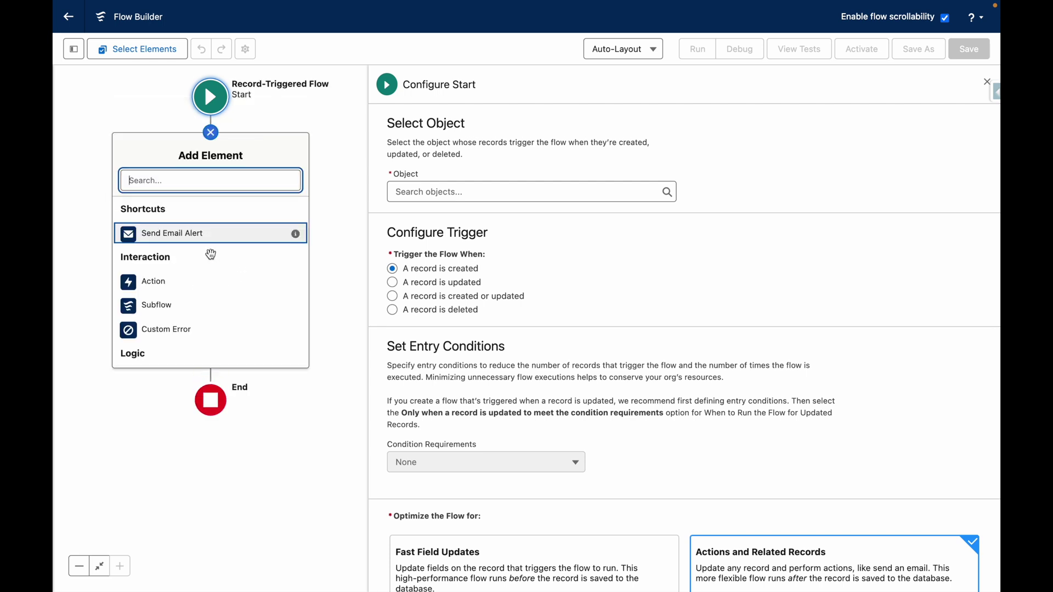
scroll(219, 311, "down", 3)
scroll(220, 310, "down", 3)
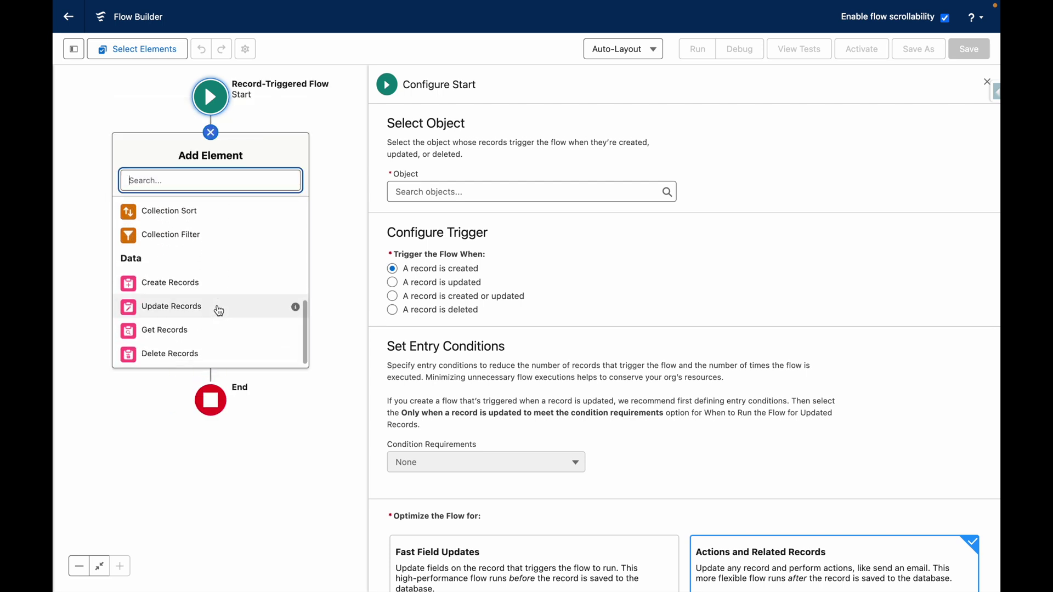
left_click(169, 282)
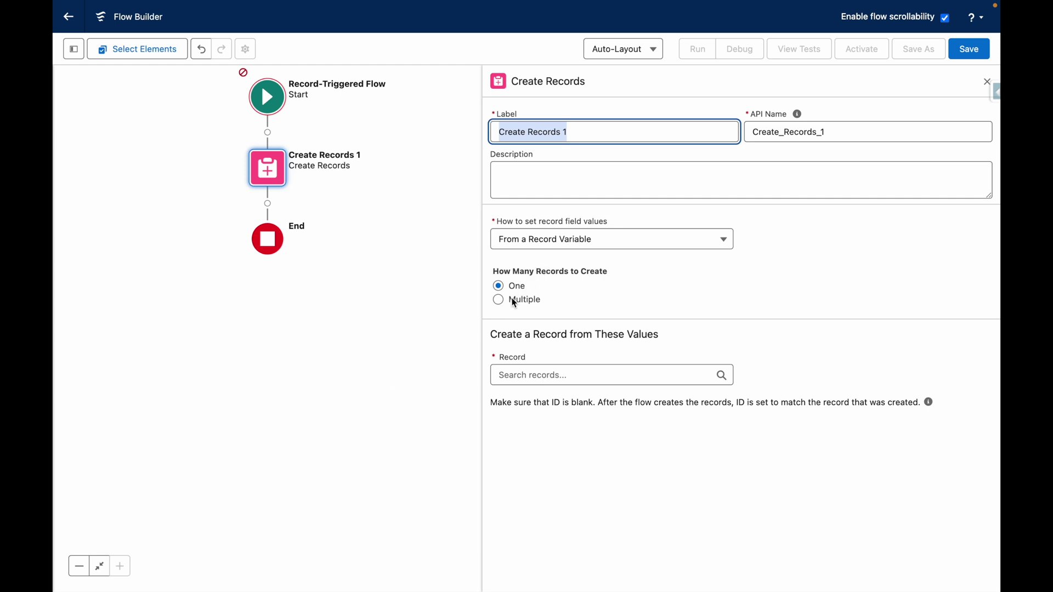
Set record field values to Manually and choose Contact as the object to create
left_click(559, 239)
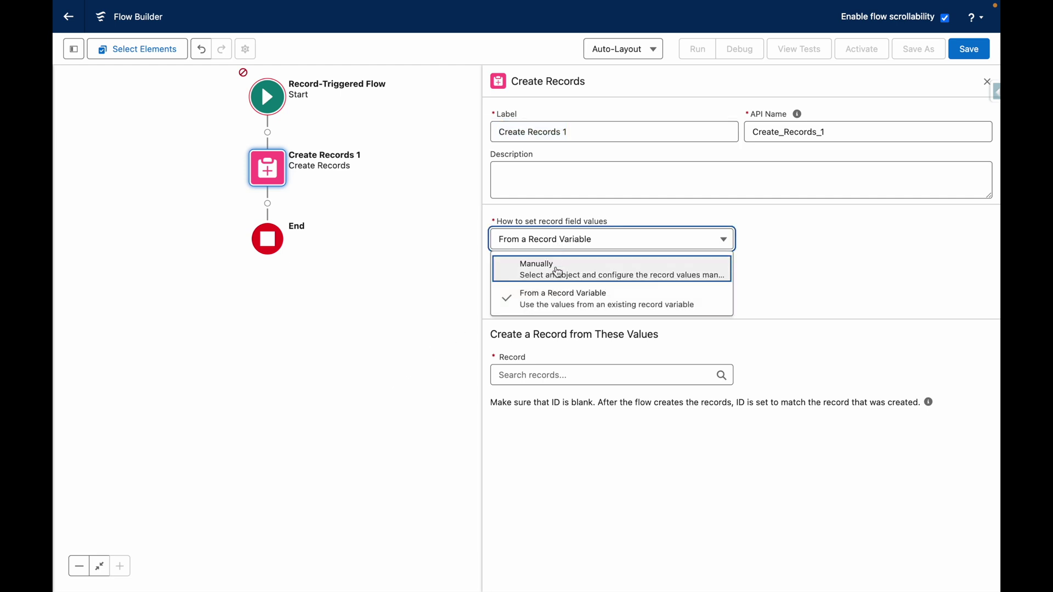
left_click(556, 269)
left_click(572, 322)
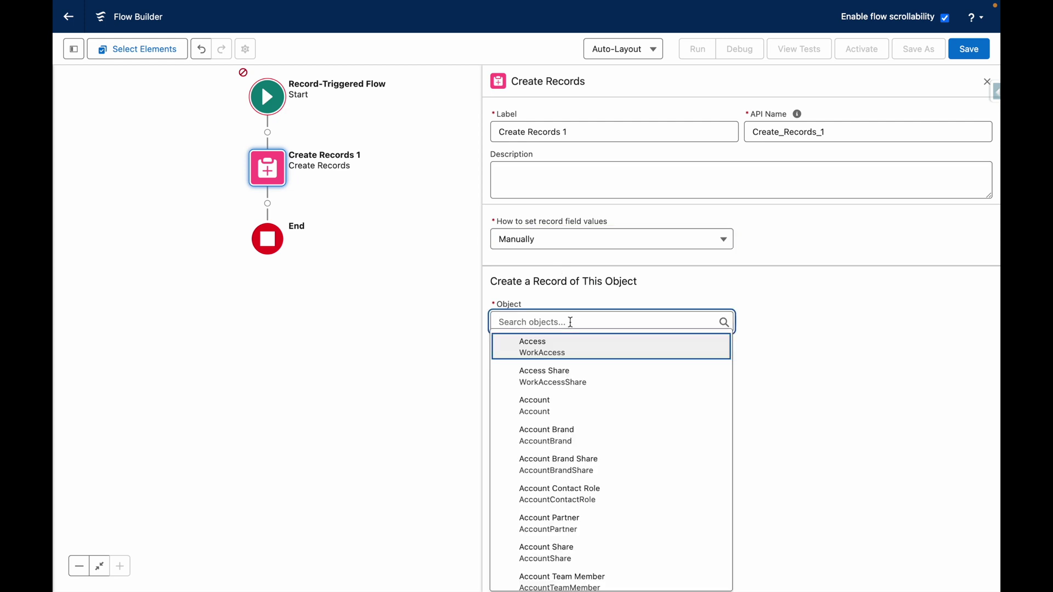
type("cont")
left_click(546, 465)
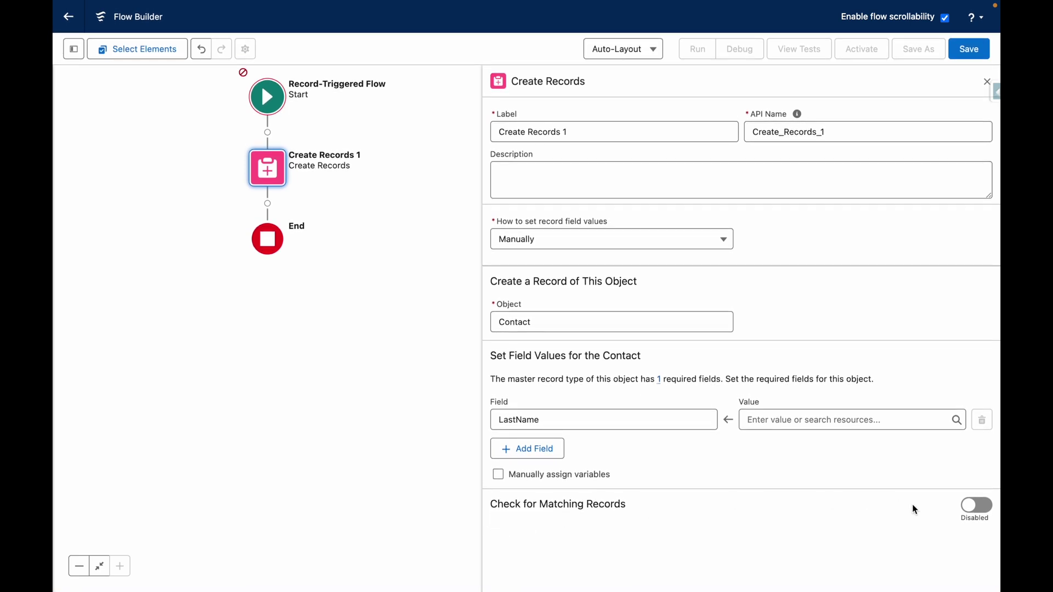
Enable Check for Matching Records with an Email Equals match condition
left_click(975, 505)
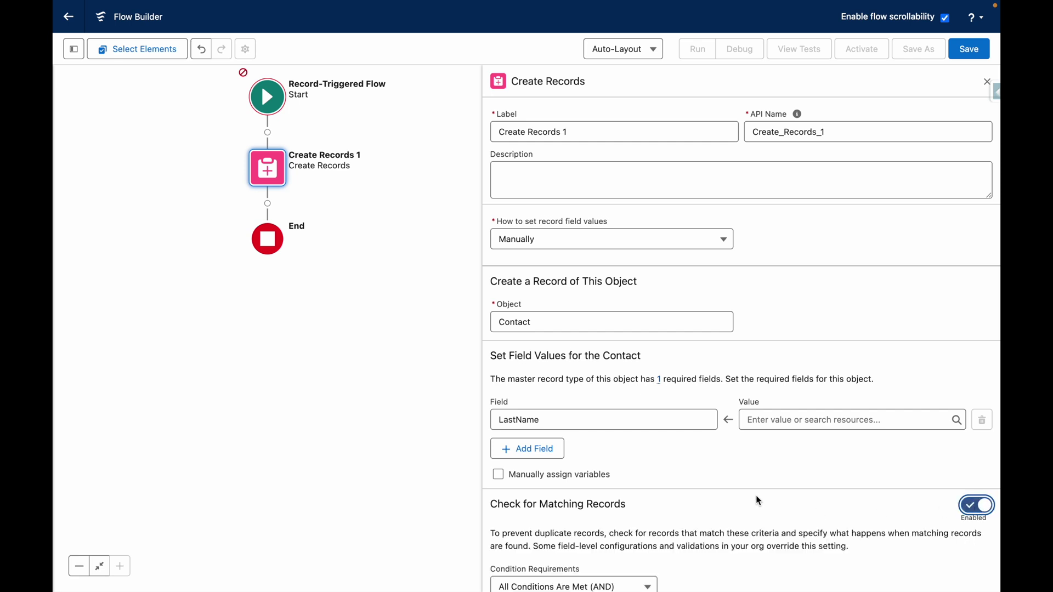
scroll(758, 501, "down", 2)
scroll(757, 500, "down", 1)
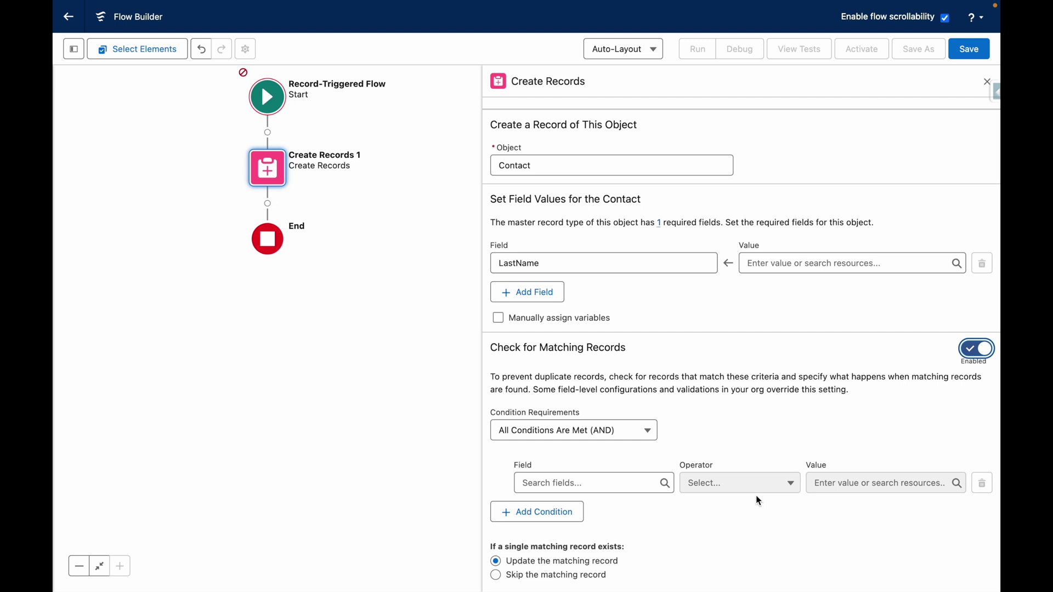
scroll(757, 501, "down", 1)
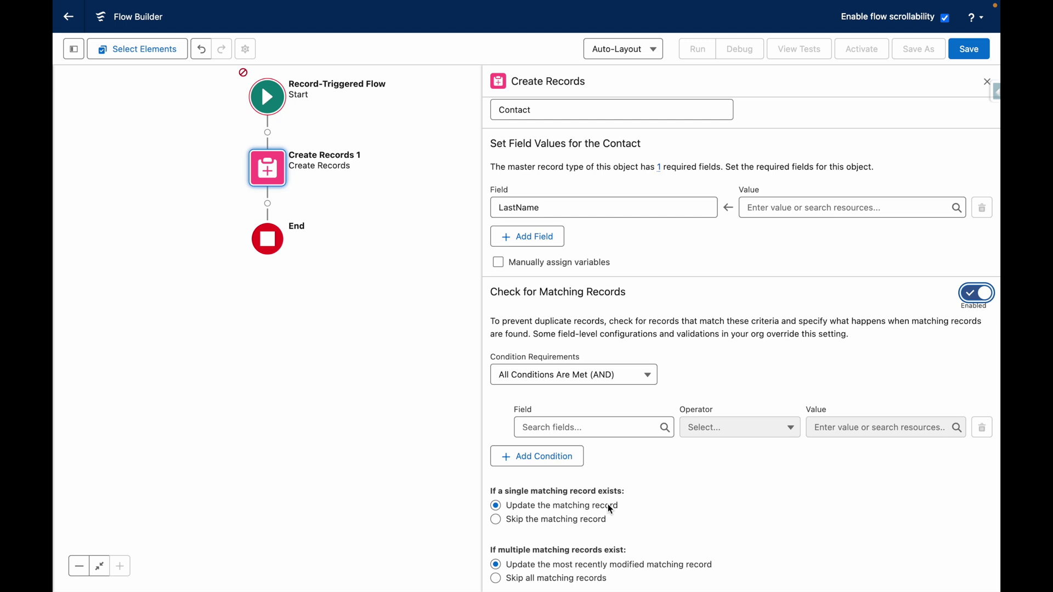
left_click(584, 426)
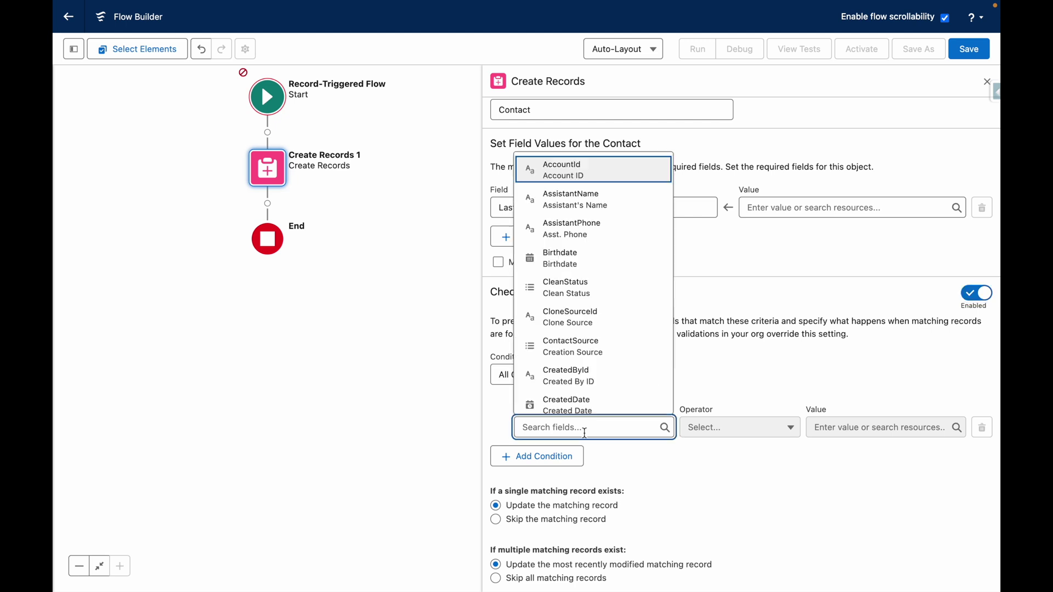
type("ema")
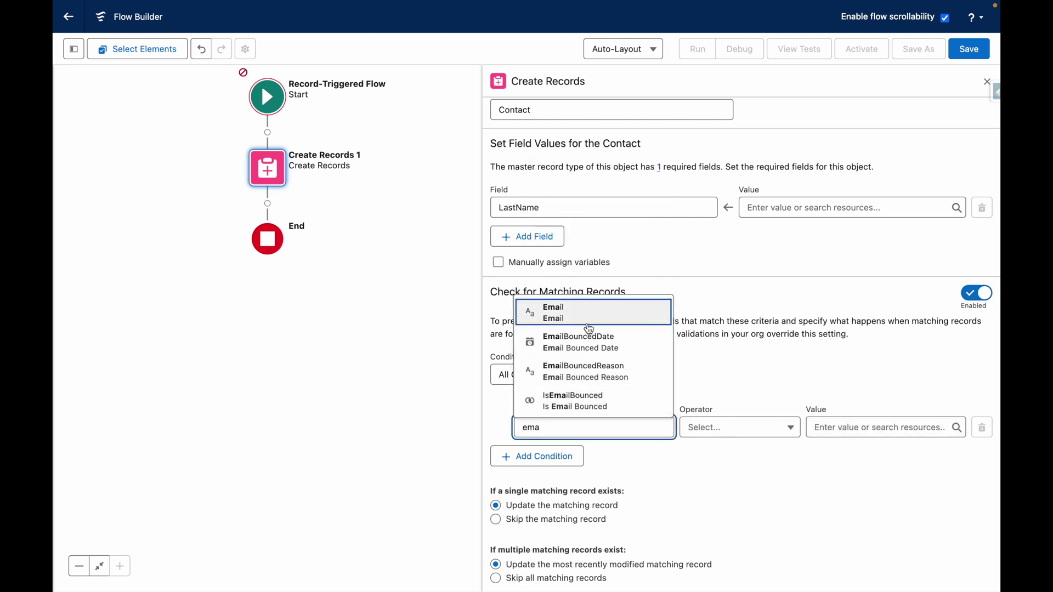
left_click(585, 319)
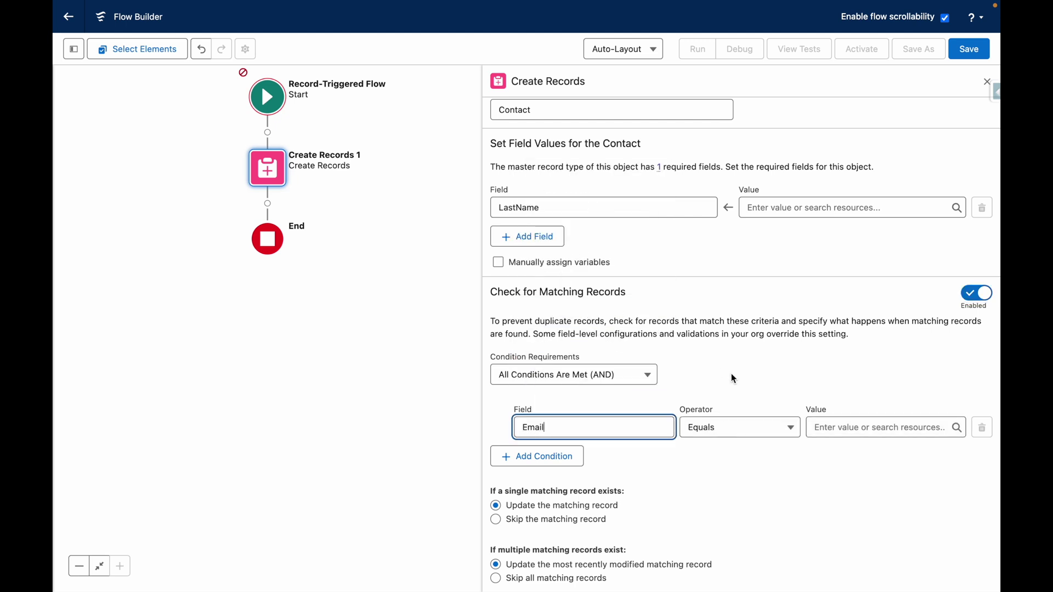
left_click(732, 377)
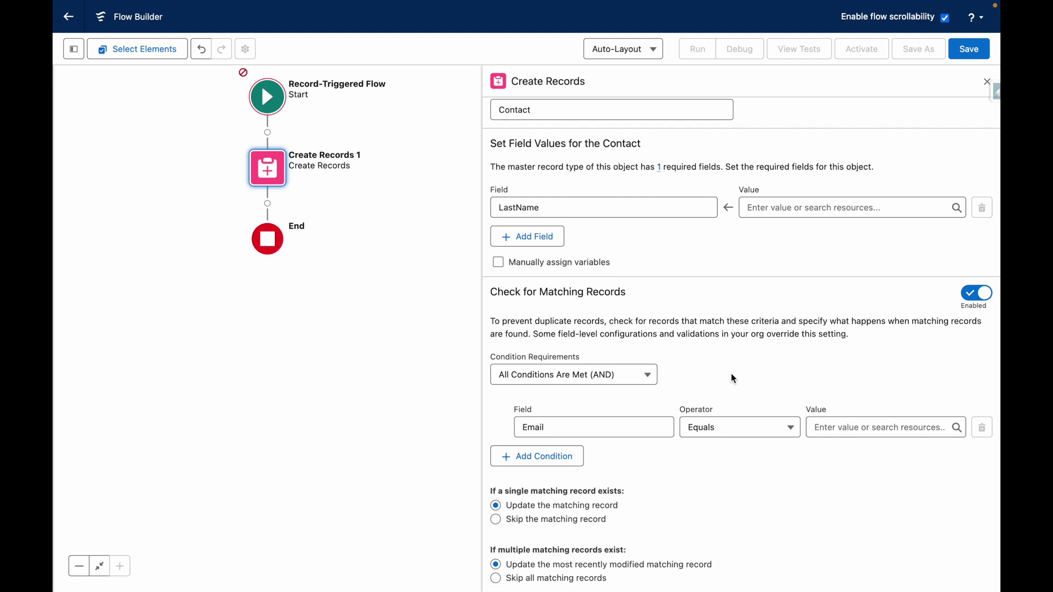